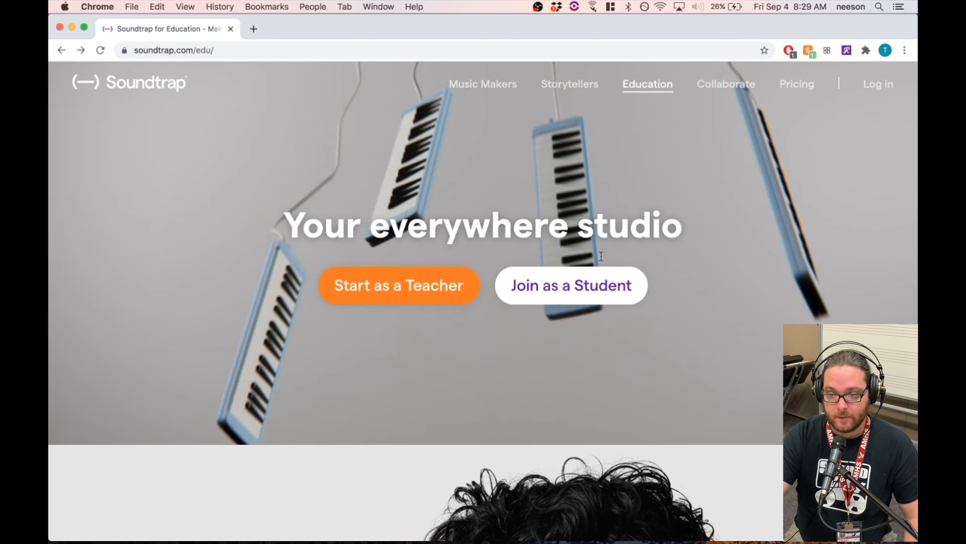
left_click(878, 83)
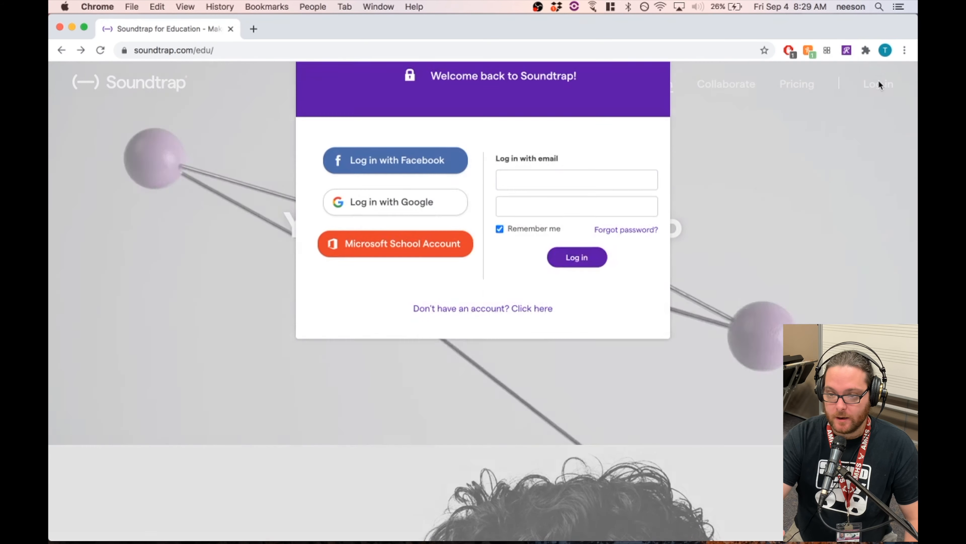
left_click(421, 258)
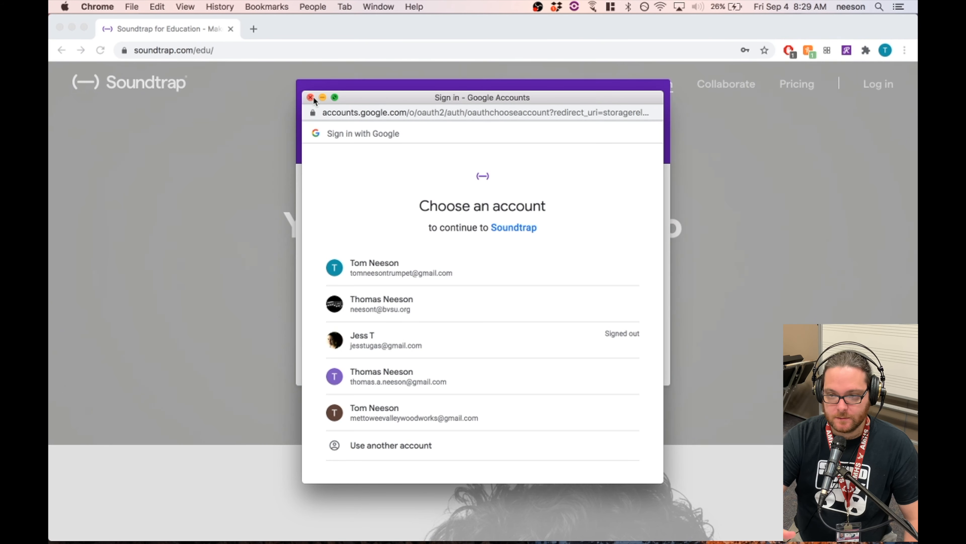
left_click(310, 98)
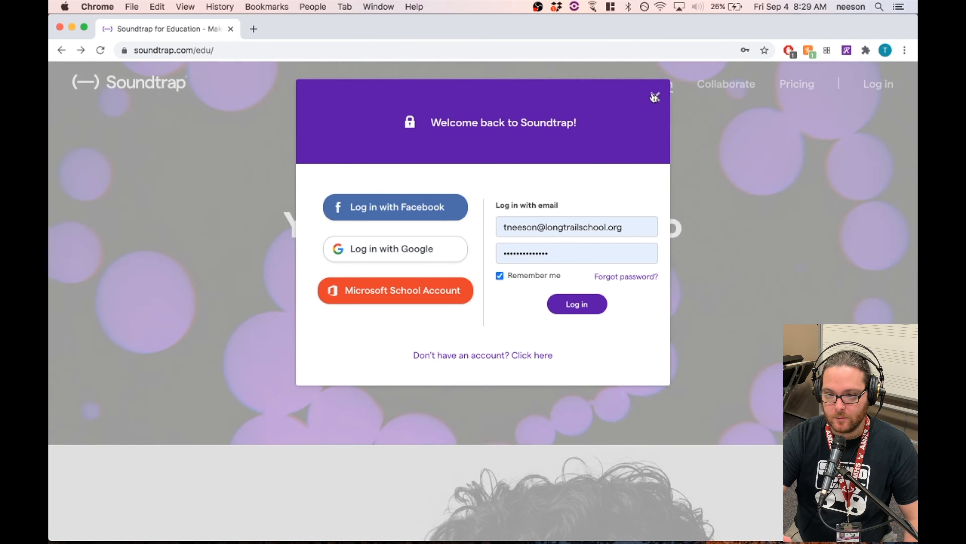
left_click(654, 95)
scroll(734, 146, "left", 5)
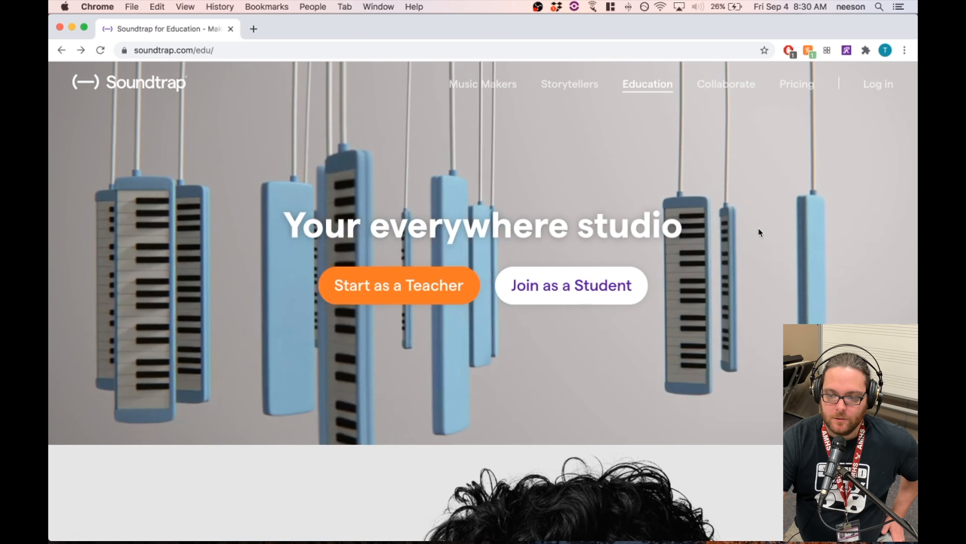
Step: Open the form for joining a school as a student and go to its invitation code field
left_click(586, 284)
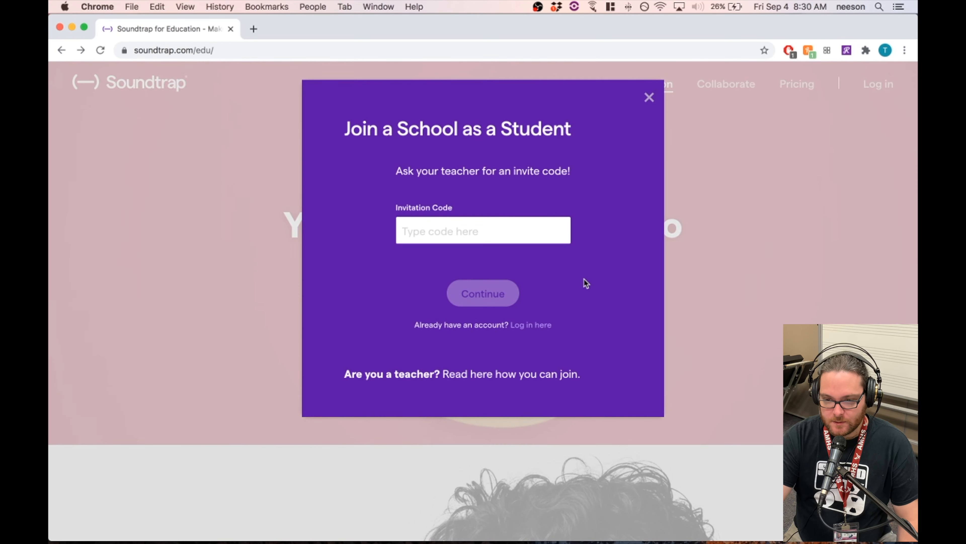
left_click(491, 229)
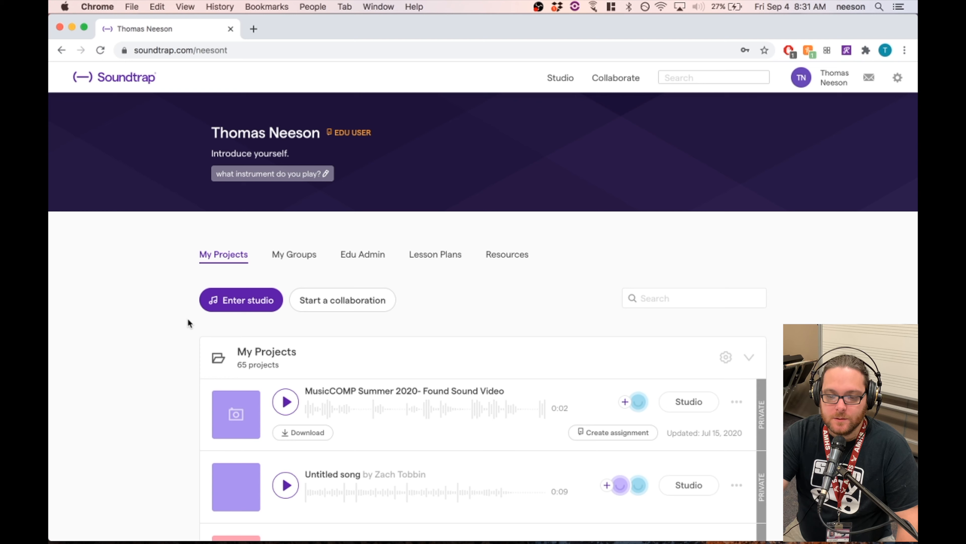
Step: Start a new music project in the studio and browse the loop library, previewing the Anthem - Beat 1 (Fill) loop
left_click(237, 300)
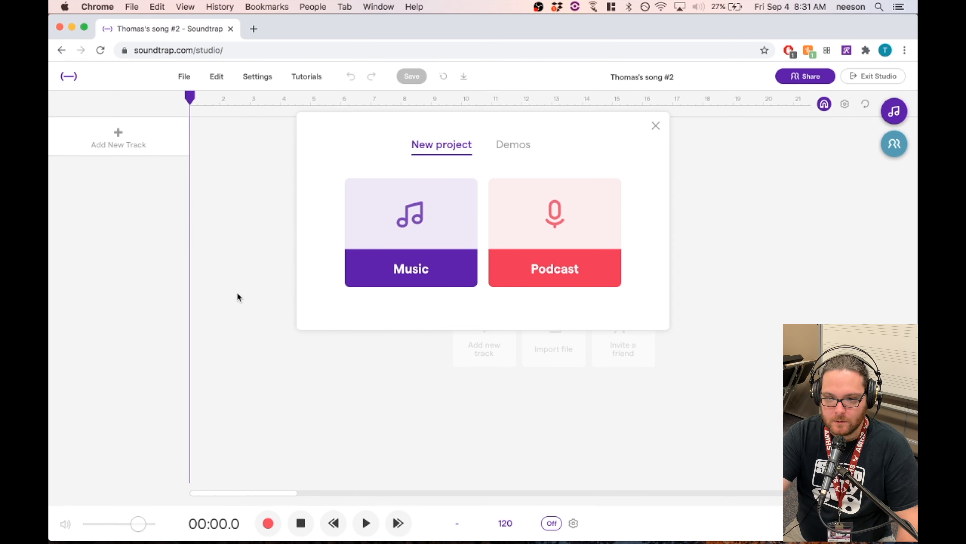
left_click(423, 246)
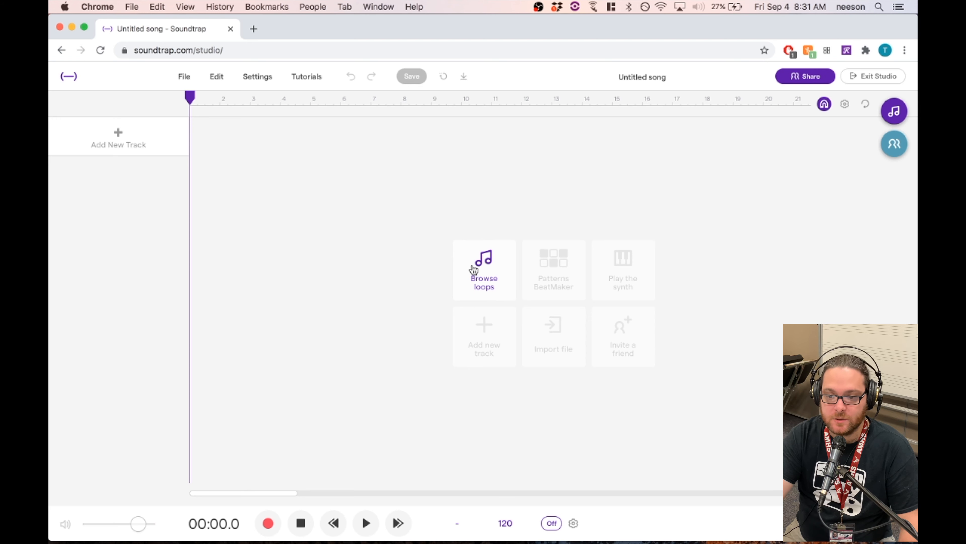
left_click(485, 272)
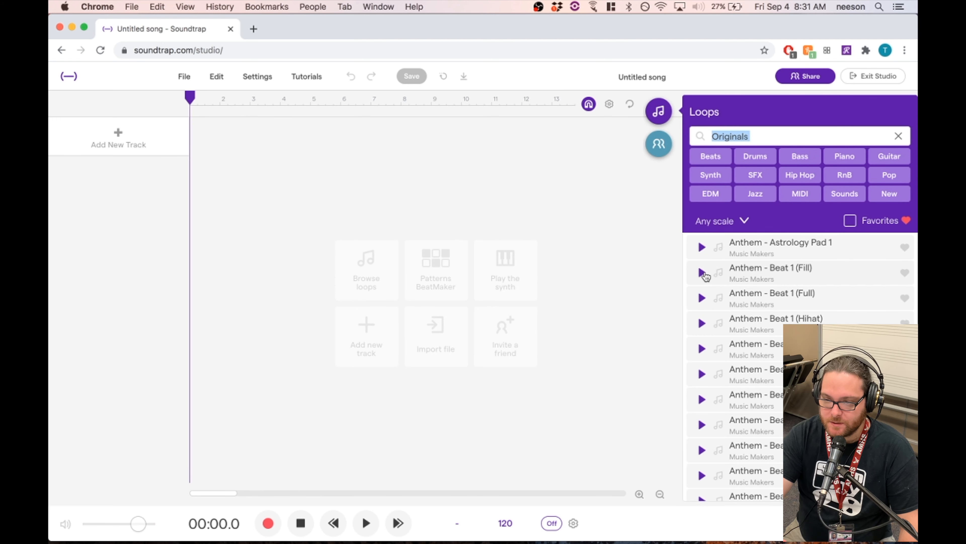
left_click(701, 272)
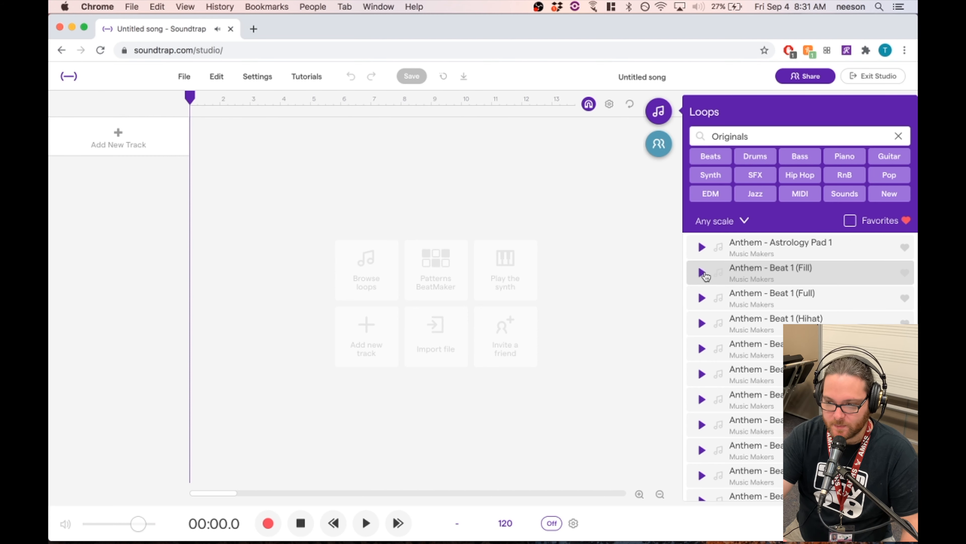
Step: Filter the loops by Piano, preview the fourth Brampton - Vinyl Piano loop and place it on a new track at bar 1
left_click(844, 157)
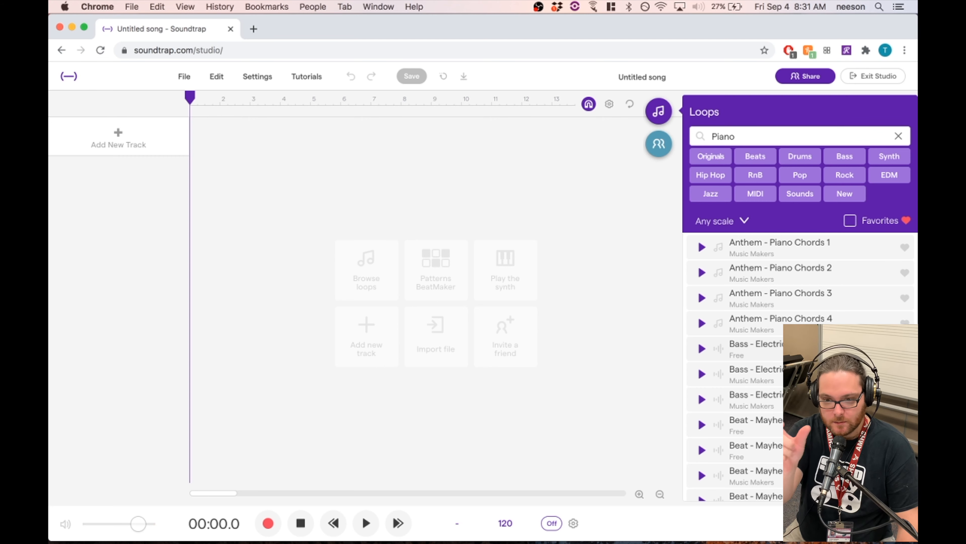
scroll(702, 297, "down", 6)
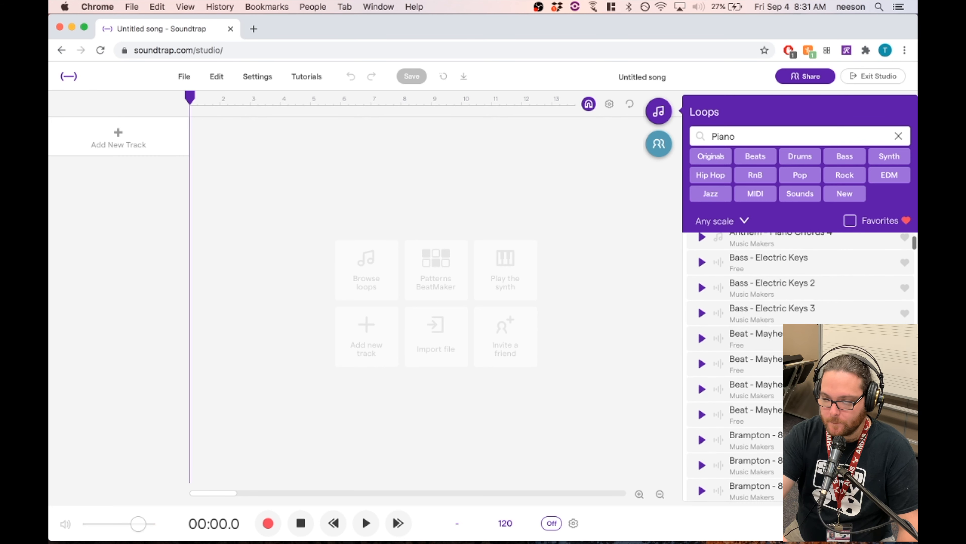
scroll(702, 297, "down", 4)
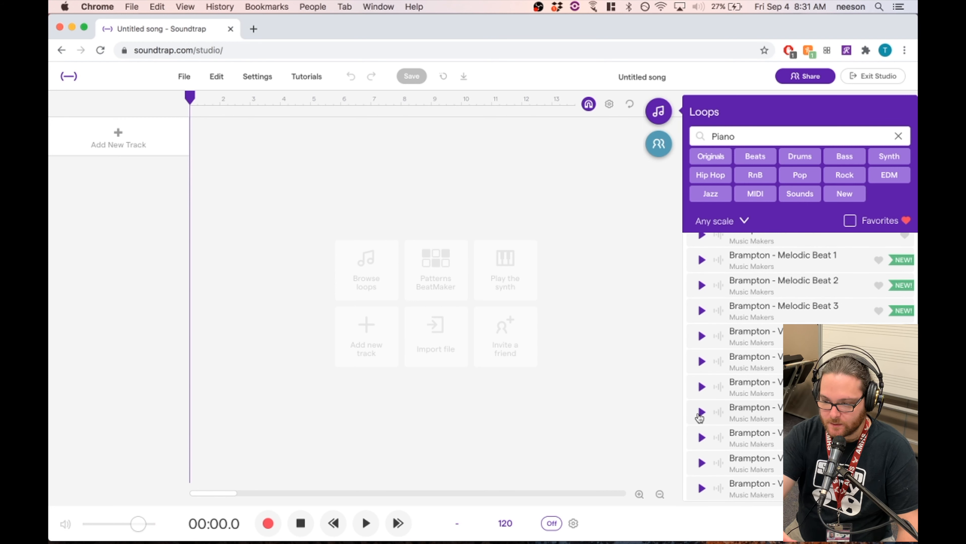
left_click(701, 413)
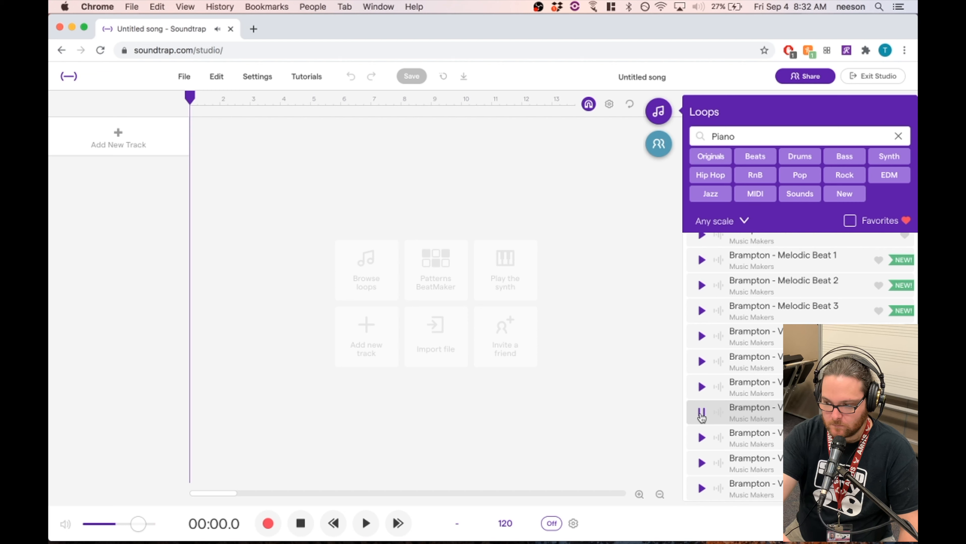
left_click(702, 413)
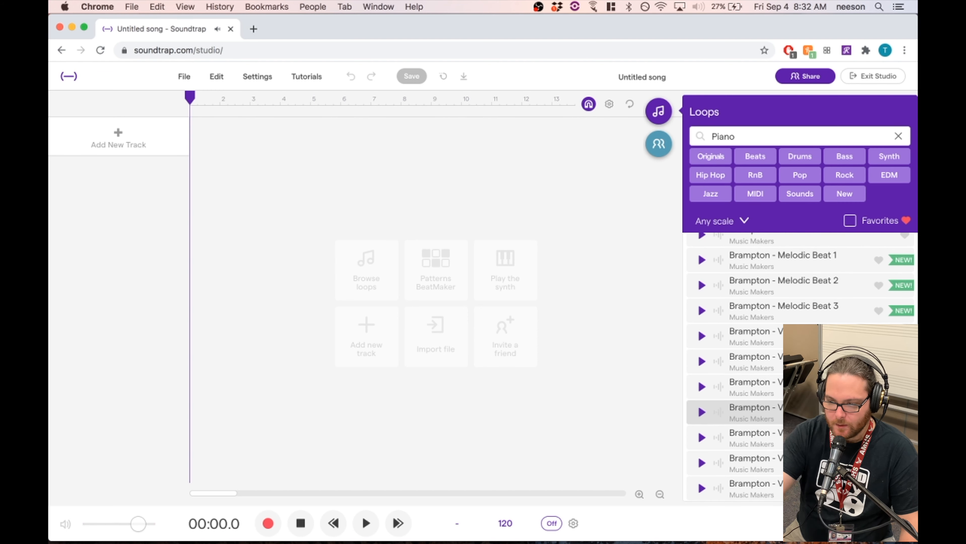
left_click_drag(802, 412, 191, 165)
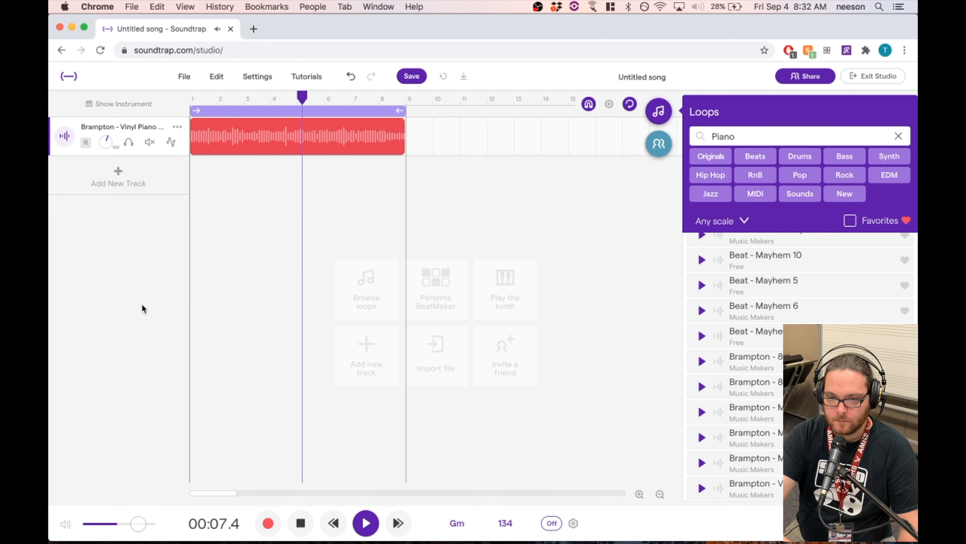
Step: Pause and resume playback of the piano track, and return the playhead to the start of the song
key("space")
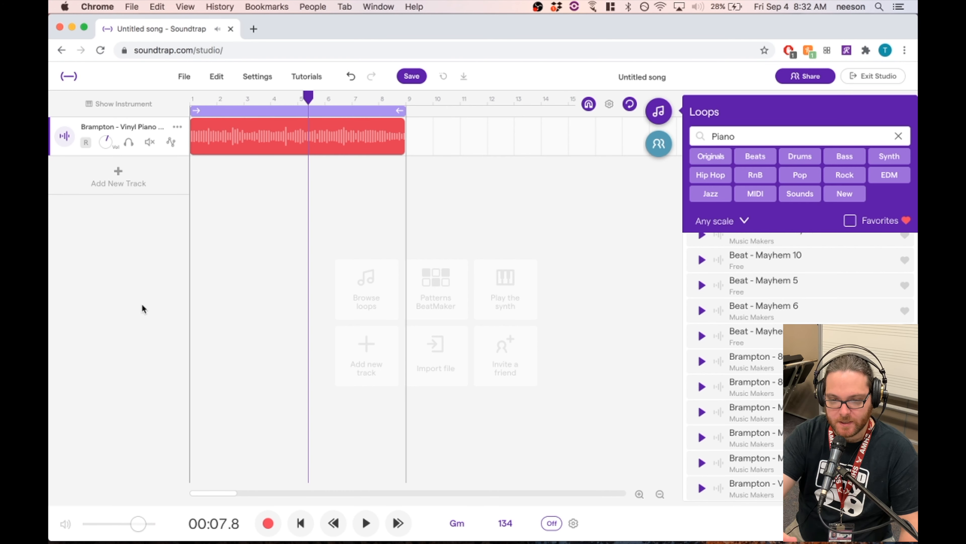
key("space")
key("space")
left_click(365, 525)
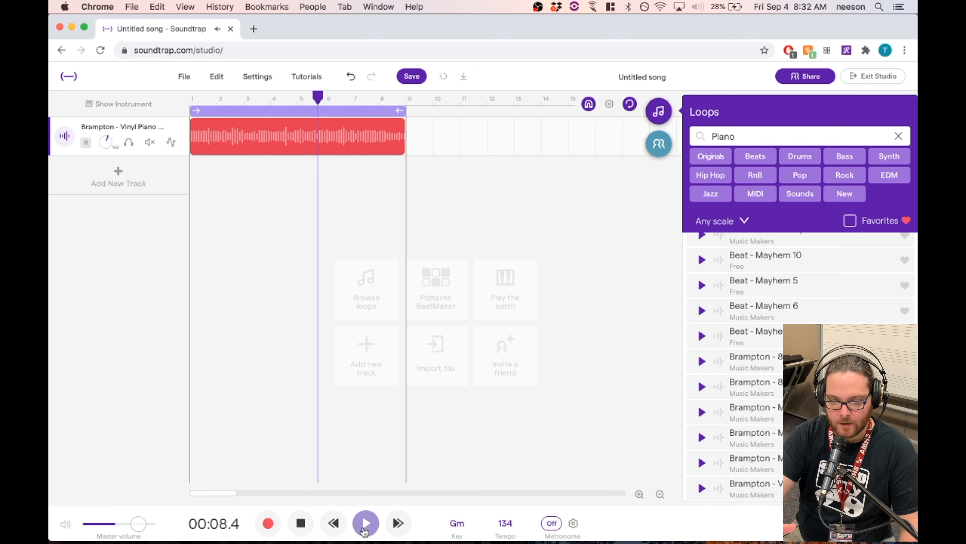
left_click(365, 529)
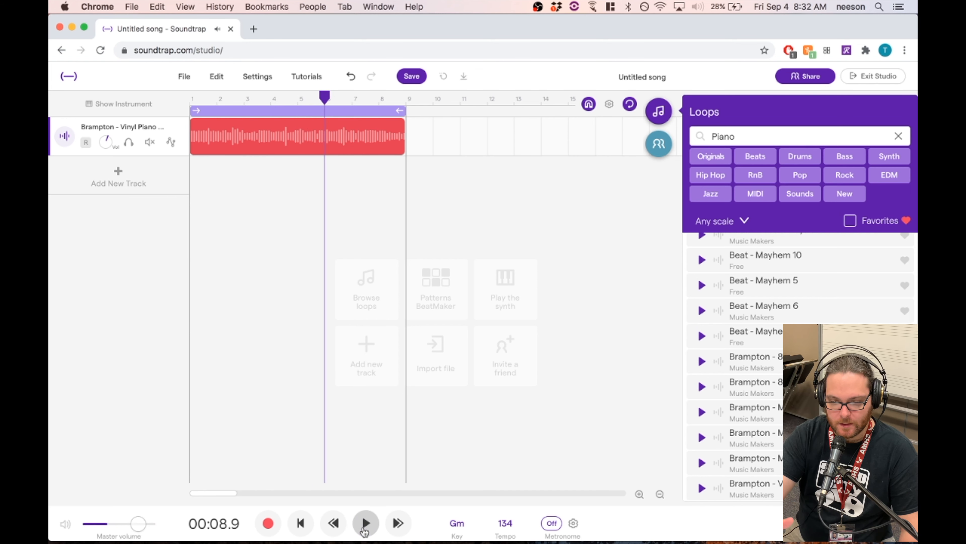
left_click(301, 523)
Step: Clear the Piano loop filter and filter the loops by Drums and Hip Hop instead
scroll(864, 311, "down", 3)
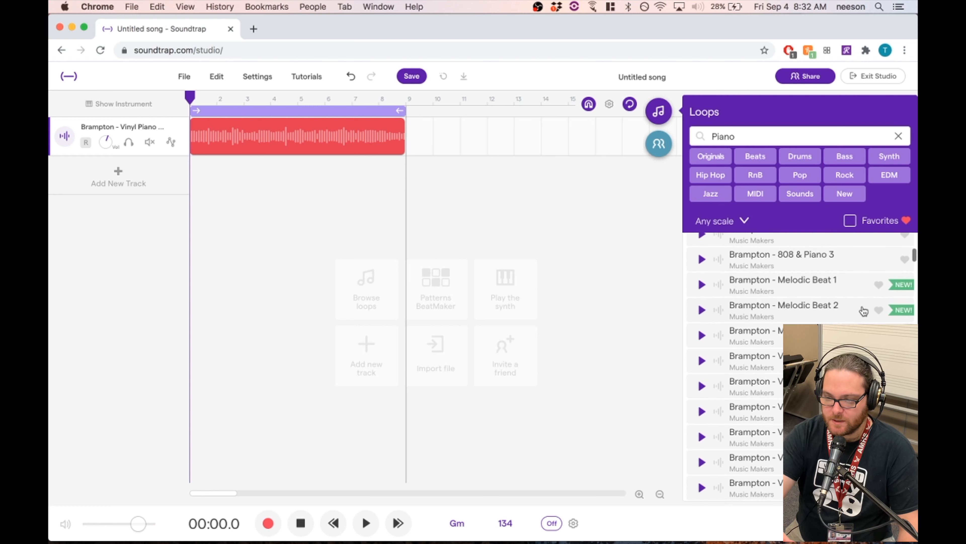
scroll(863, 308, "up", 8)
left_click(800, 159)
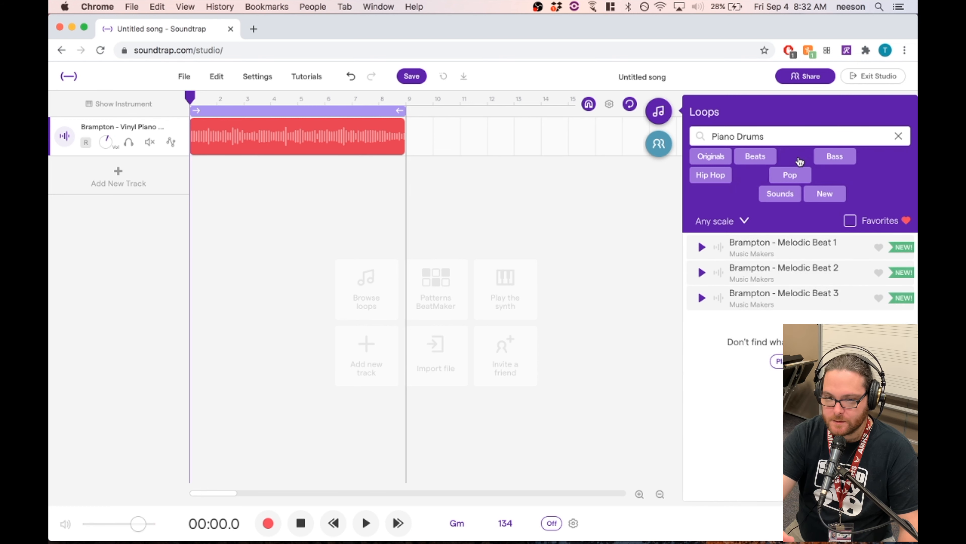
left_click(899, 136)
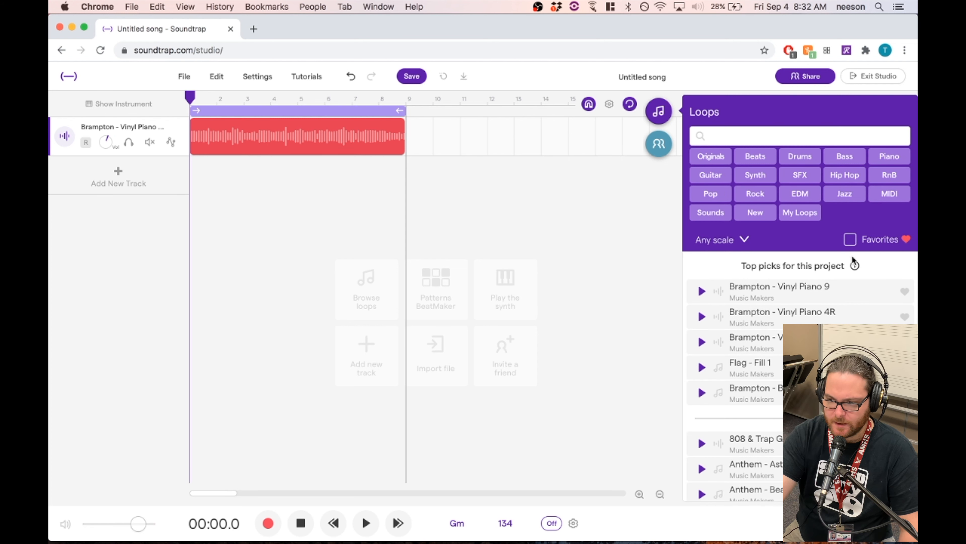
left_click(800, 159)
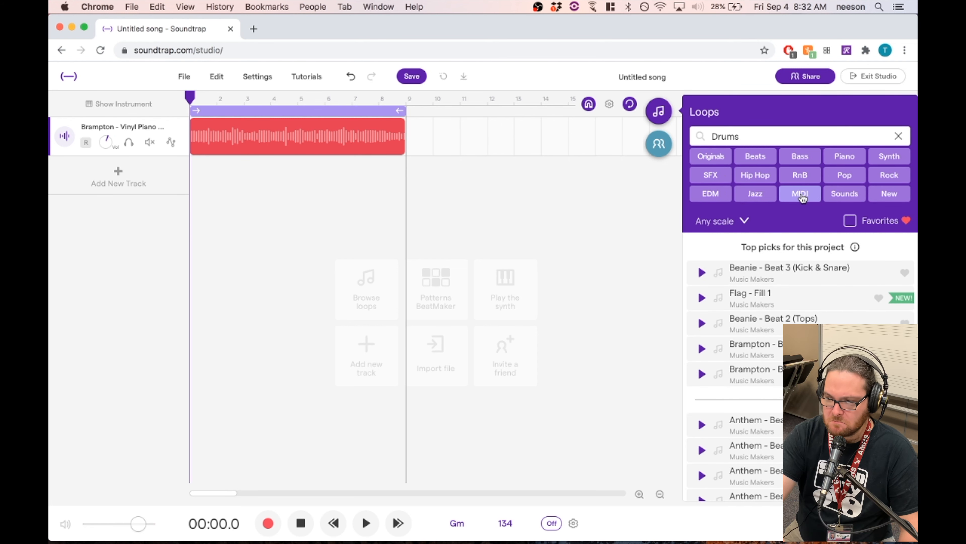
left_click(762, 178)
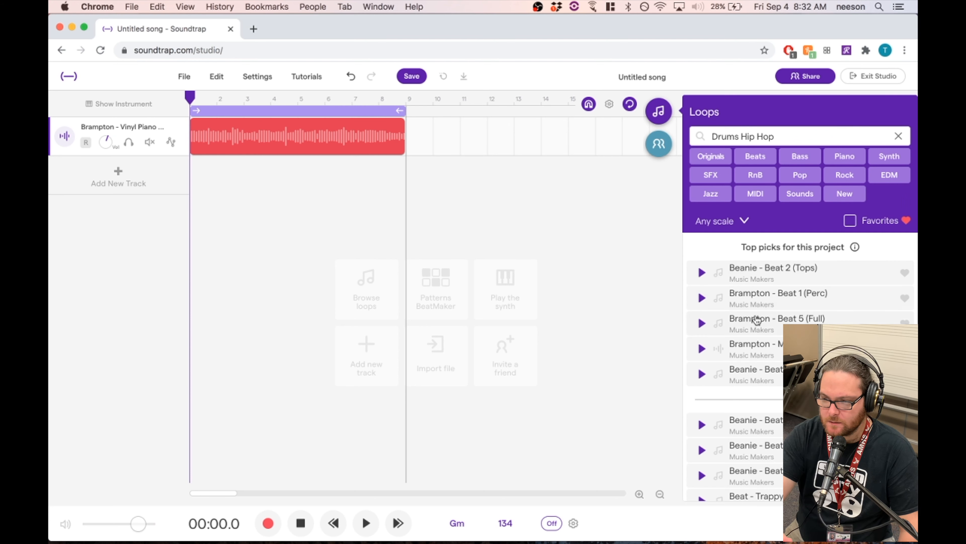
Step: Preview the Beanie - Beat 2 (Tops) loop, place it on a second track at bar 1 and play both tracks together
left_click(701, 273)
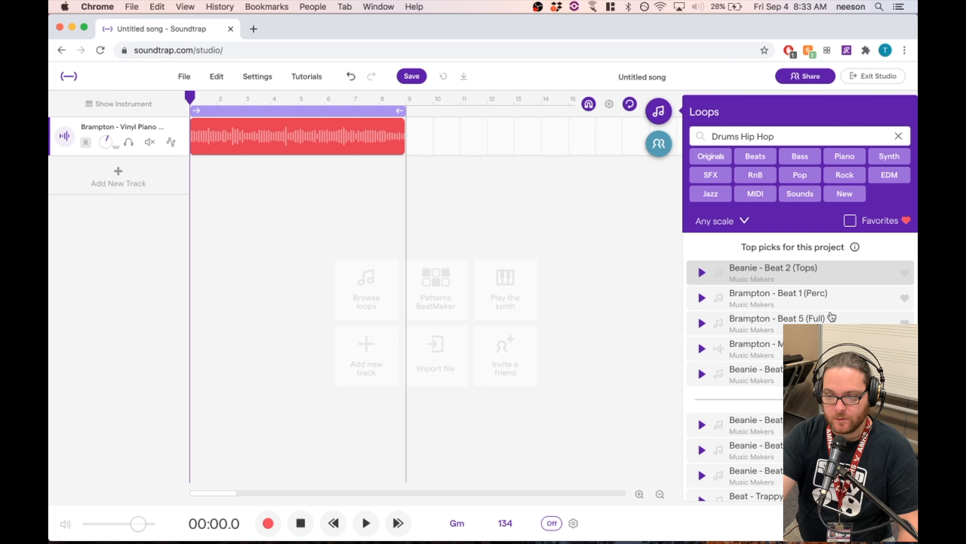
left_click_drag(845, 271, 192, 171)
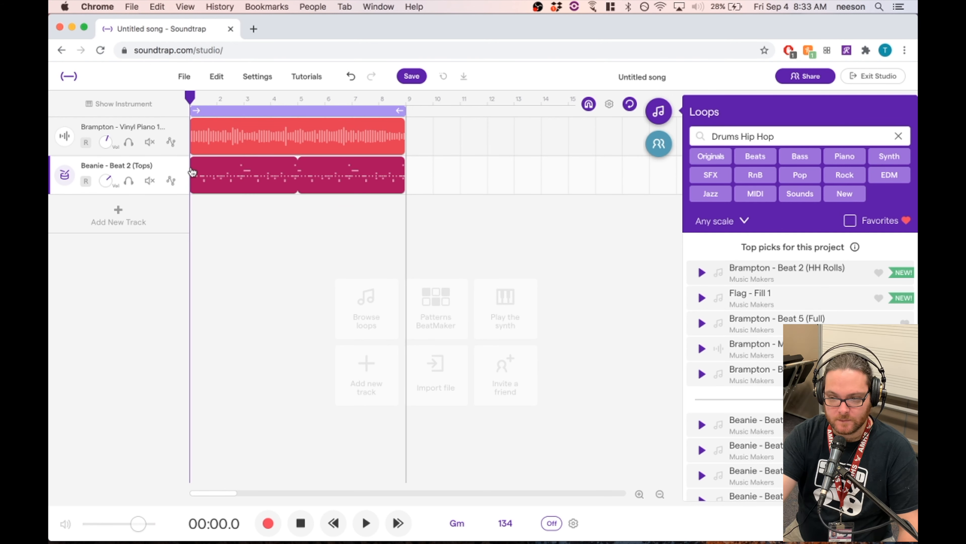
left_click(372, 531)
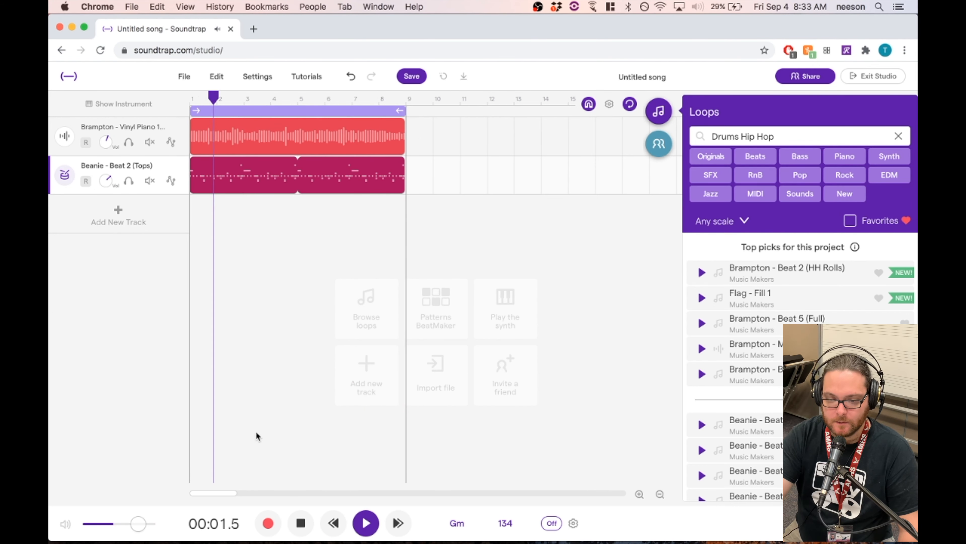
left_click(295, 527)
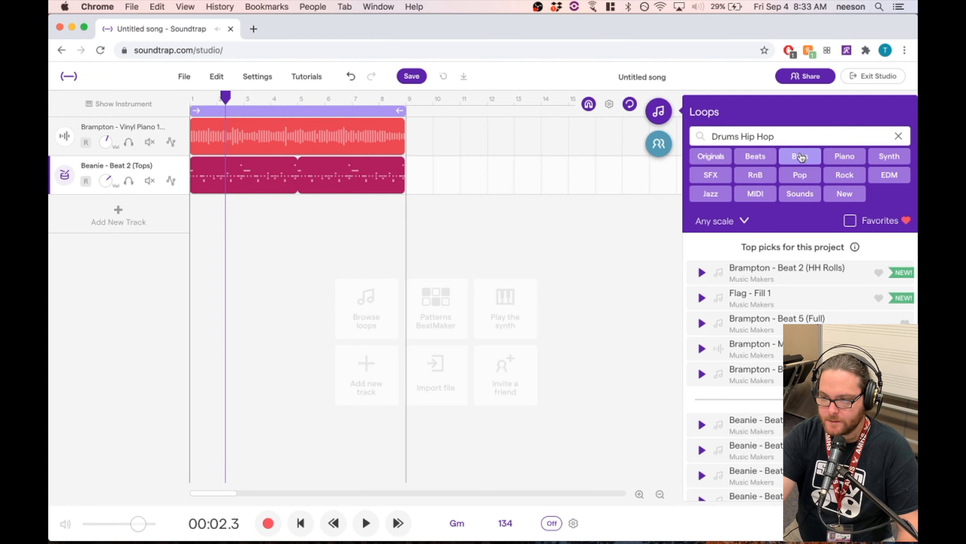
Step: Replace the loop filters with Bass, preview Brampton - 808 & Piano 2 and browse the other bass loops
left_click(900, 137)
left_click(842, 157)
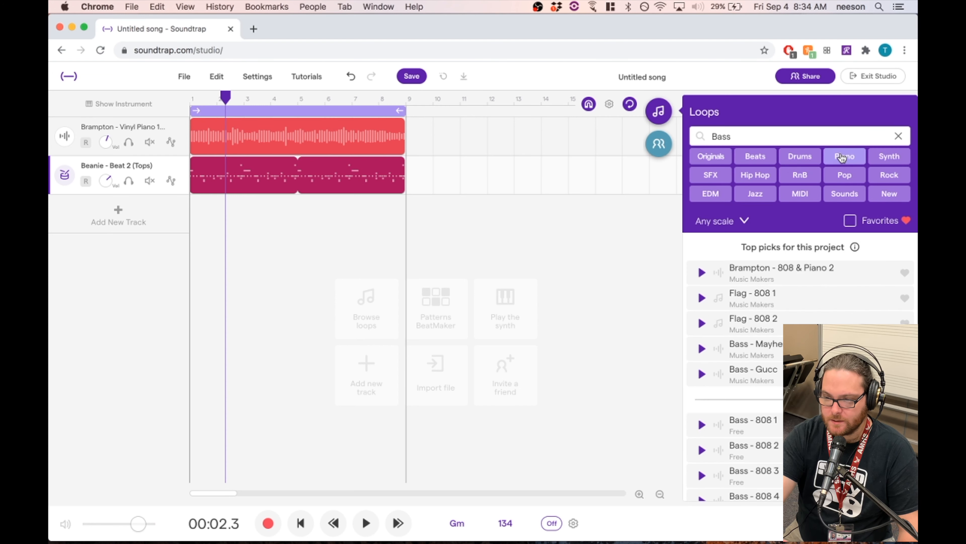
left_click(702, 272)
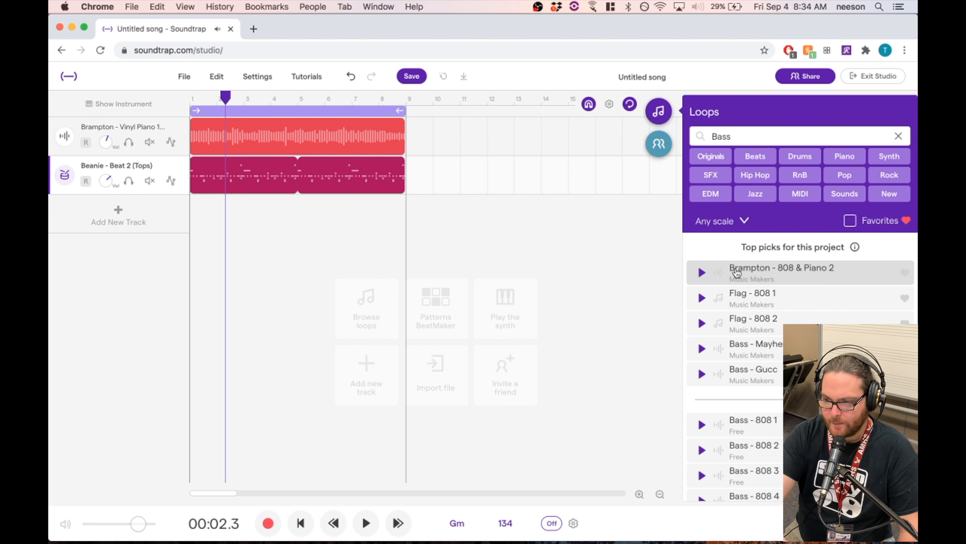
scroll(791, 322, "down", 15)
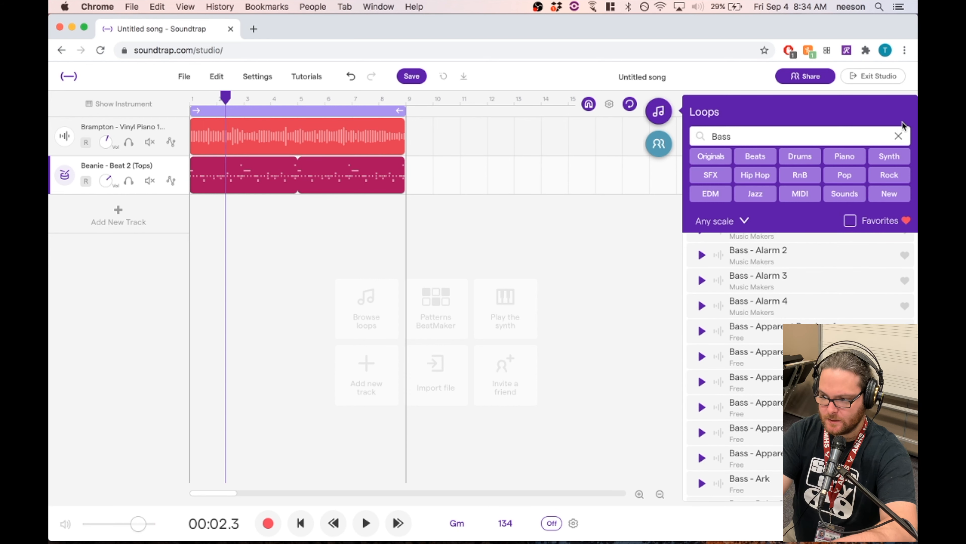
Step: Clear the Bass loop filter, search the loop library for "brampton" and browse the matching loops
left_click(899, 136)
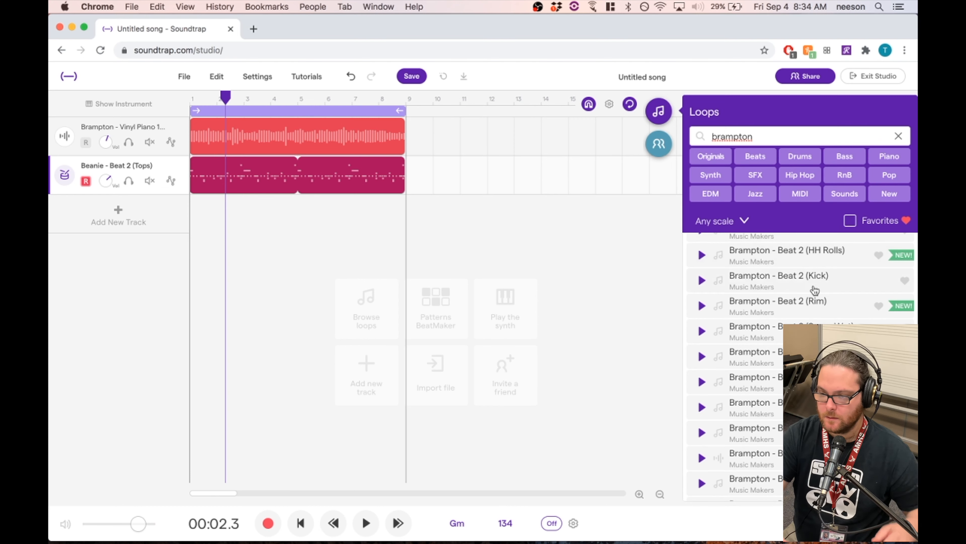
scroll(758, 284, "down", 10)
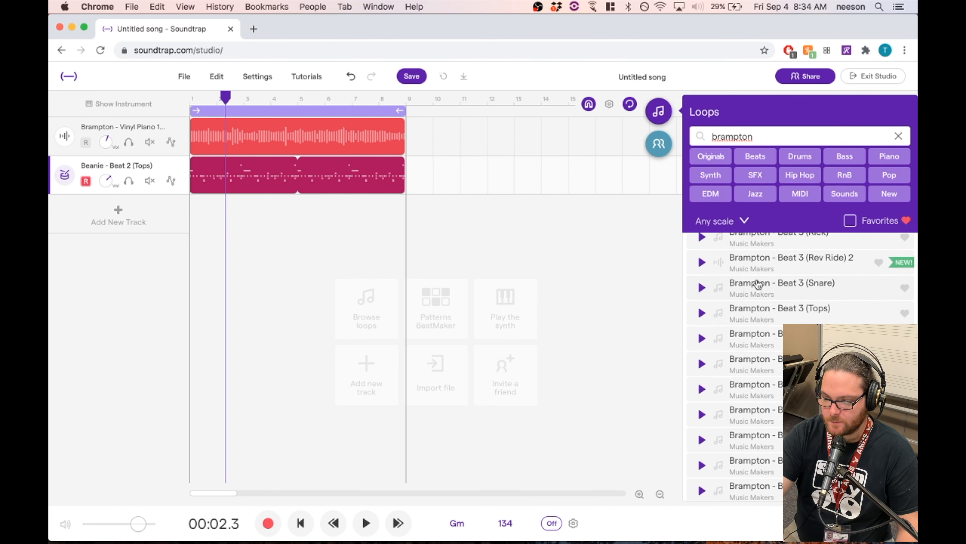
scroll(758, 283, "down", 15)
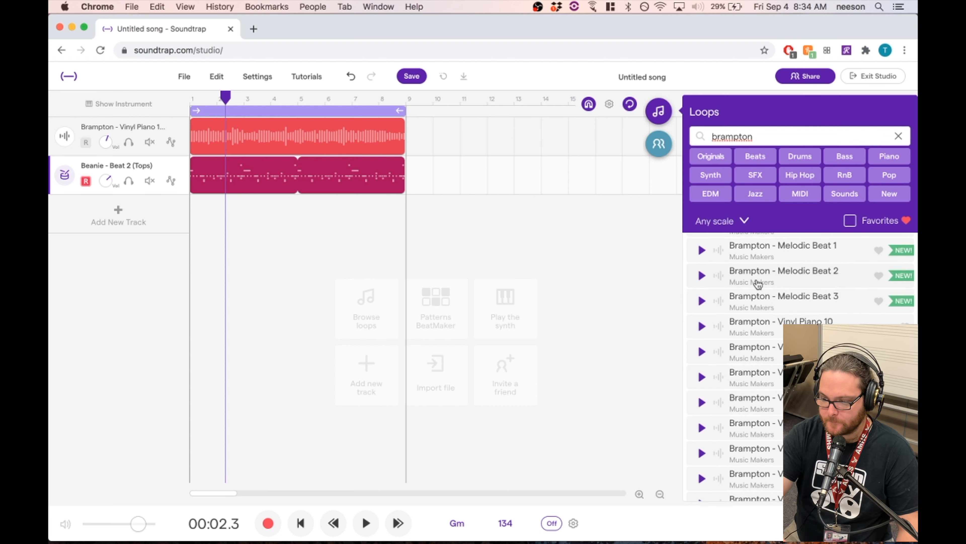
scroll(759, 284, "down", 12)
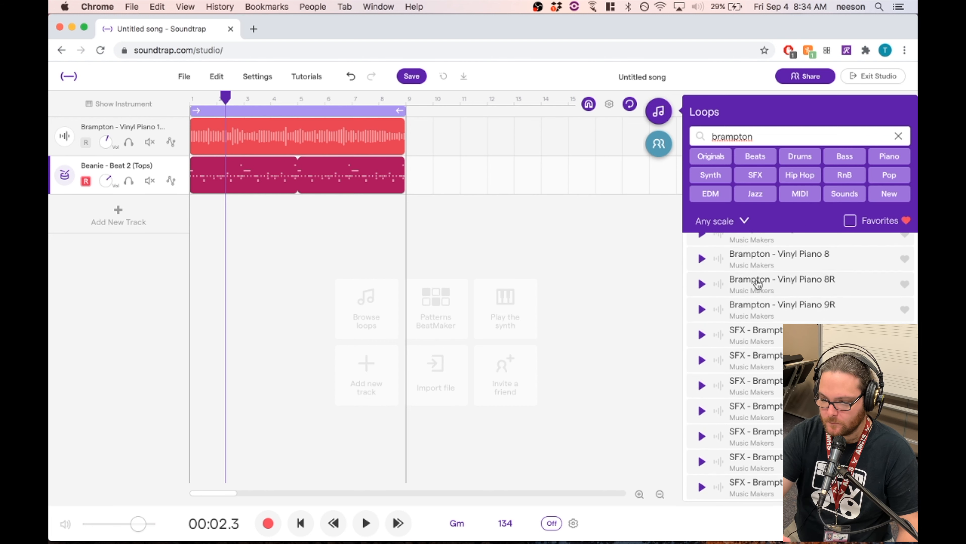
scroll(759, 284, "up", 20)
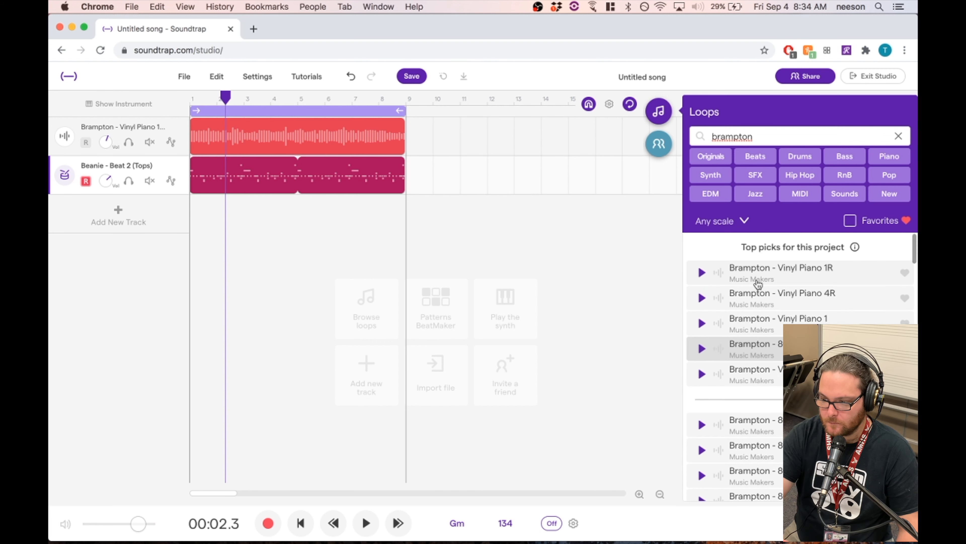
scroll(758, 284, "down", 1)
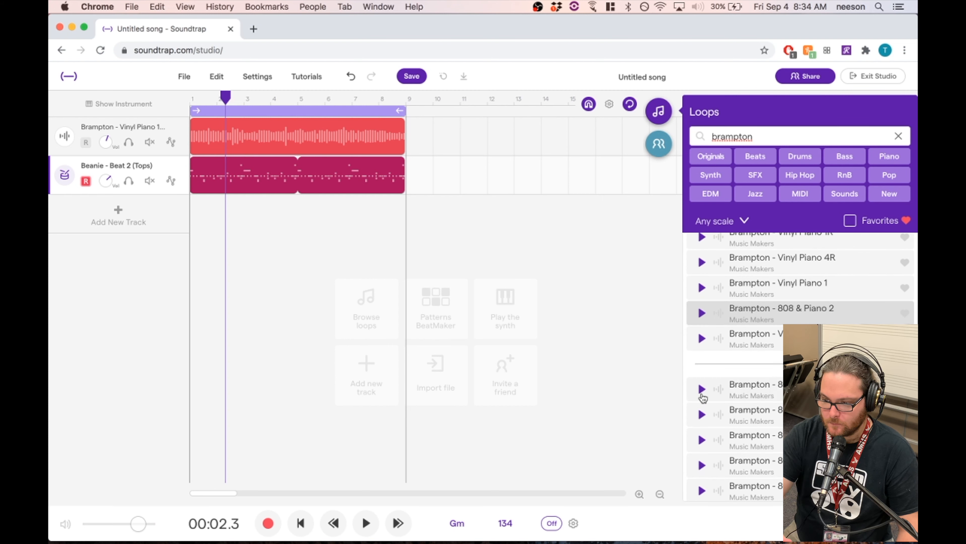
Step: Preview the first Brampton - 808 & Drums loop below the top picks and, with the Beanie track muted, place it on a third track at bar 1
left_click(702, 389)
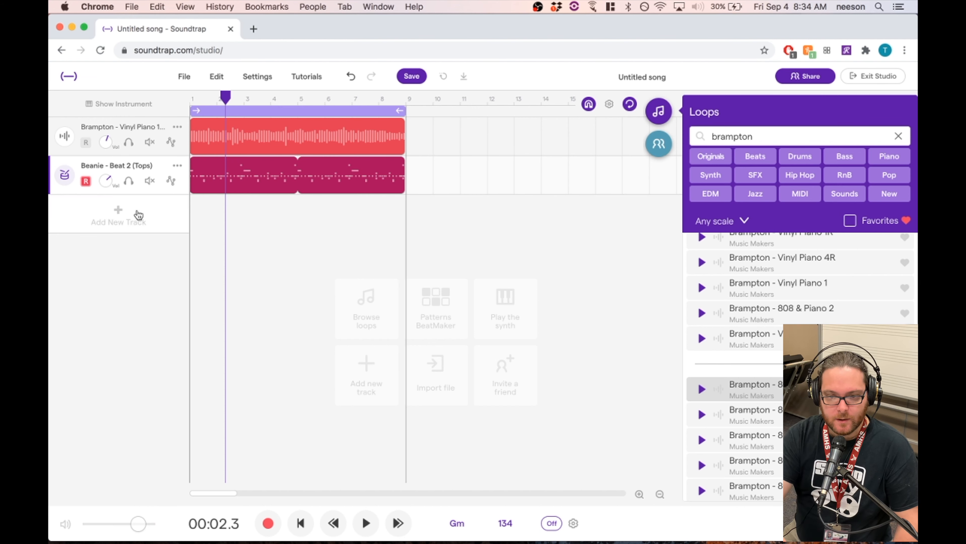
left_click(149, 180)
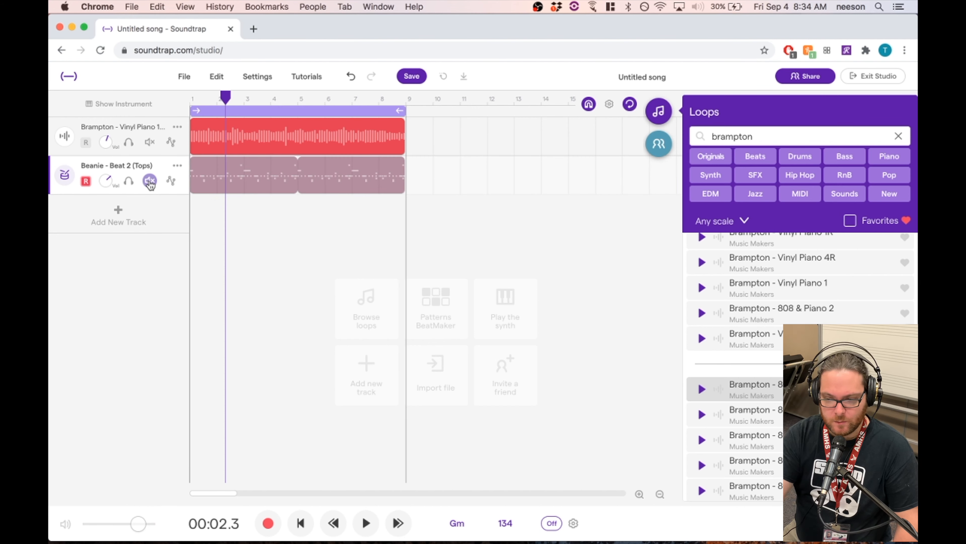
left_click_drag(749, 389, 201, 290)
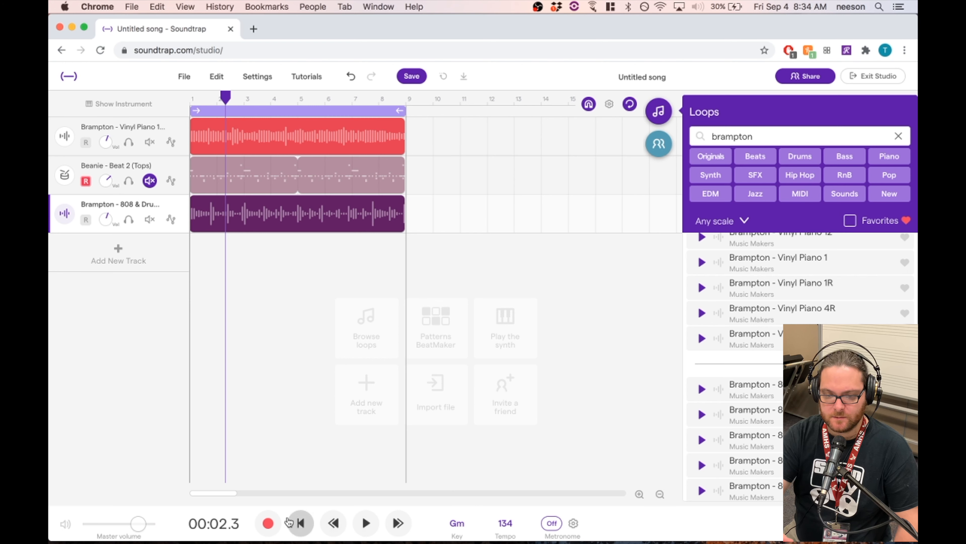
Step: Play from the start and compare the layers by muting and unmuting: piano alone, piano with Beanie - Beat 2, piano with the 808 and drums
left_click(299, 523)
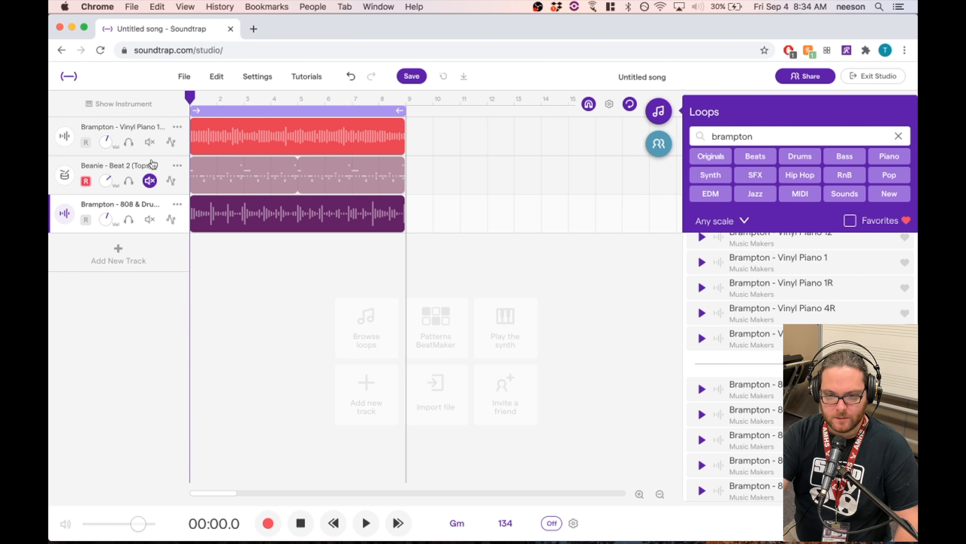
left_click(150, 220)
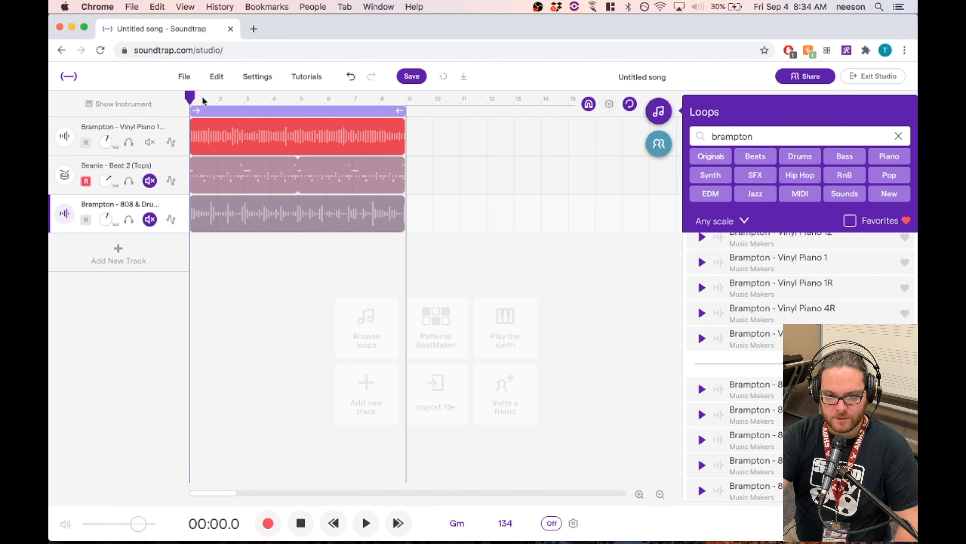
key("space")
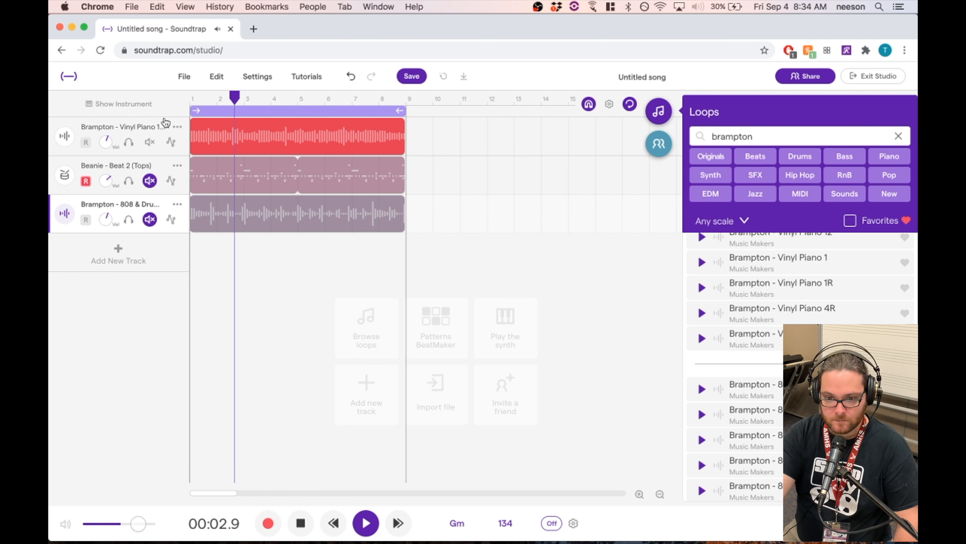
left_click(151, 182)
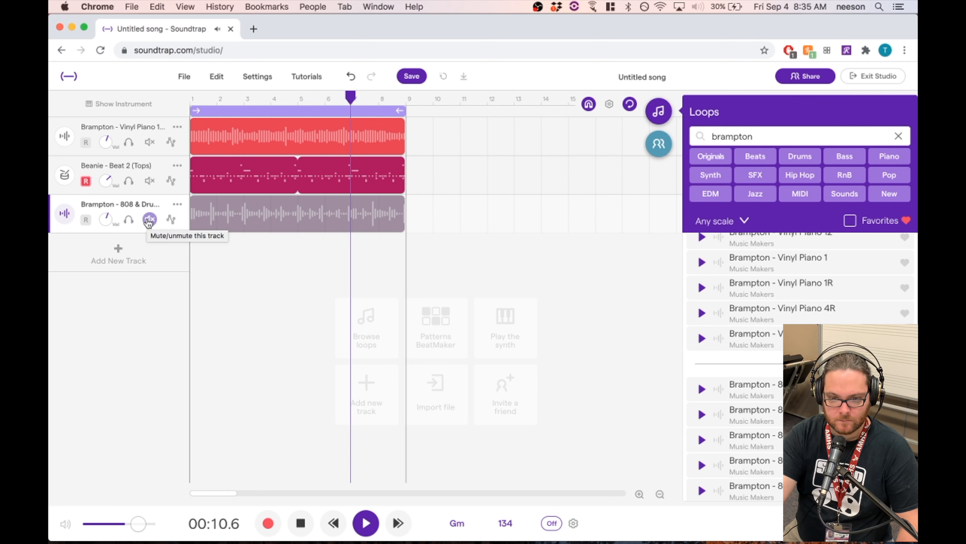
left_click(150, 181)
left_click(150, 219)
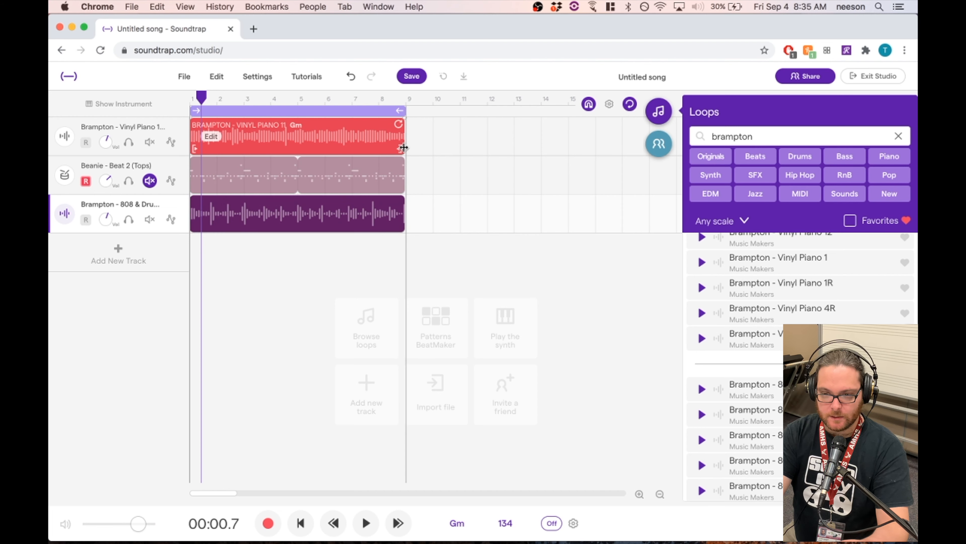
Step: Extend the Brampton - Vinyl Piano region so it repeats three times, ending at bar 25
left_click_drag(404, 148, 619, 136)
scroll(479, 199, "left", 6)
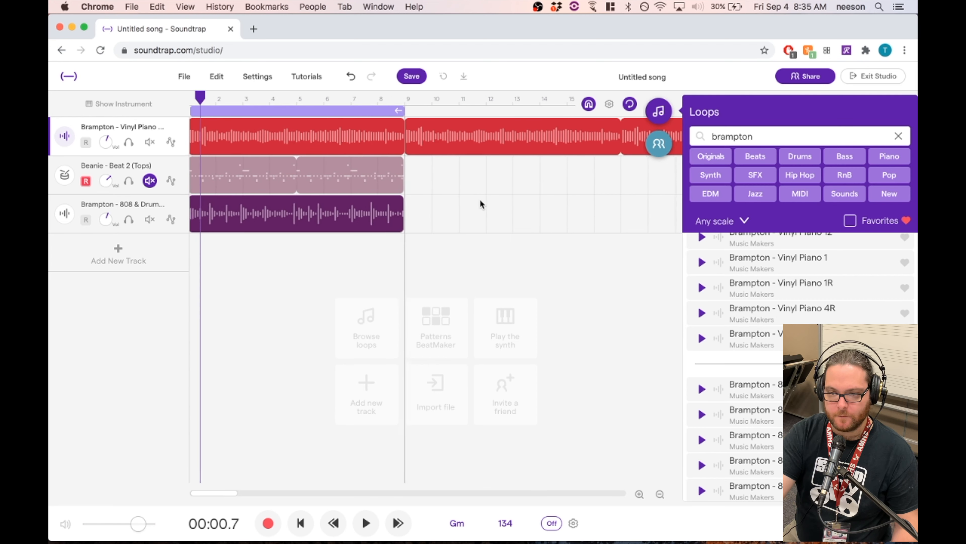
scroll(479, 199, "down", 5)
scroll(287, 207, "left", 1)
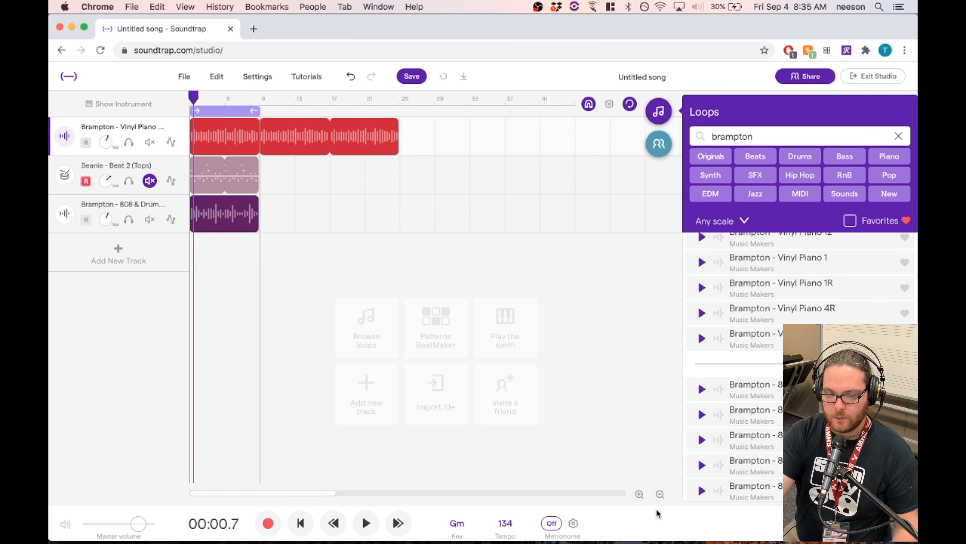
Step: Move the Beanie - Beat 2 region to bar 9 and the Brampton - 808 & Drums region to bar 17, with the Beanie track unmuted
left_click(659, 494)
left_click(639, 494)
left_click(640, 494)
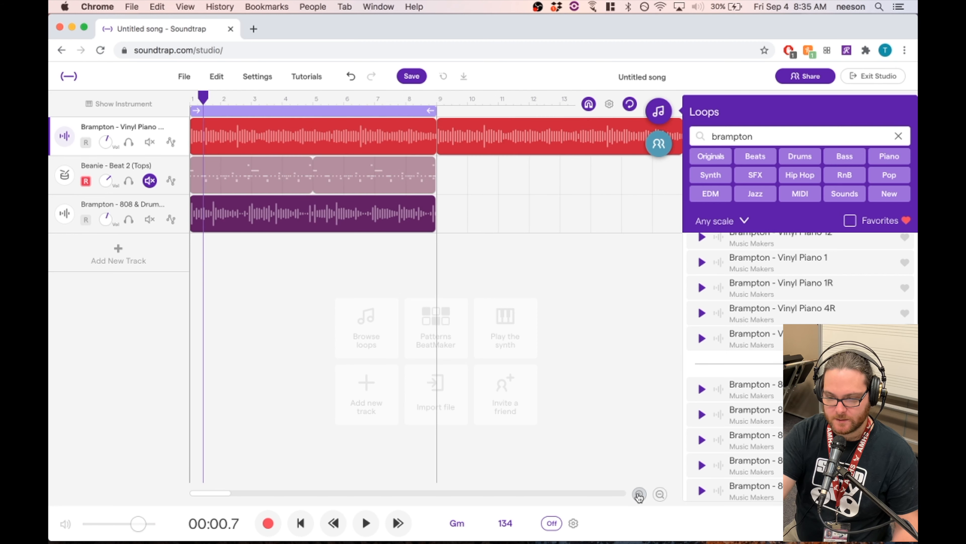
scroll(592, 379, "right", 10)
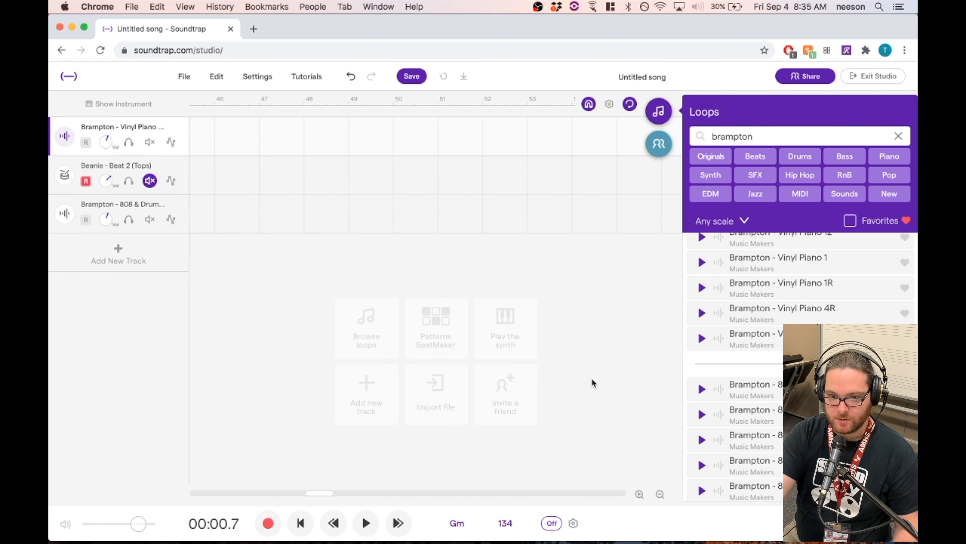
scroll(592, 373, "down", 10)
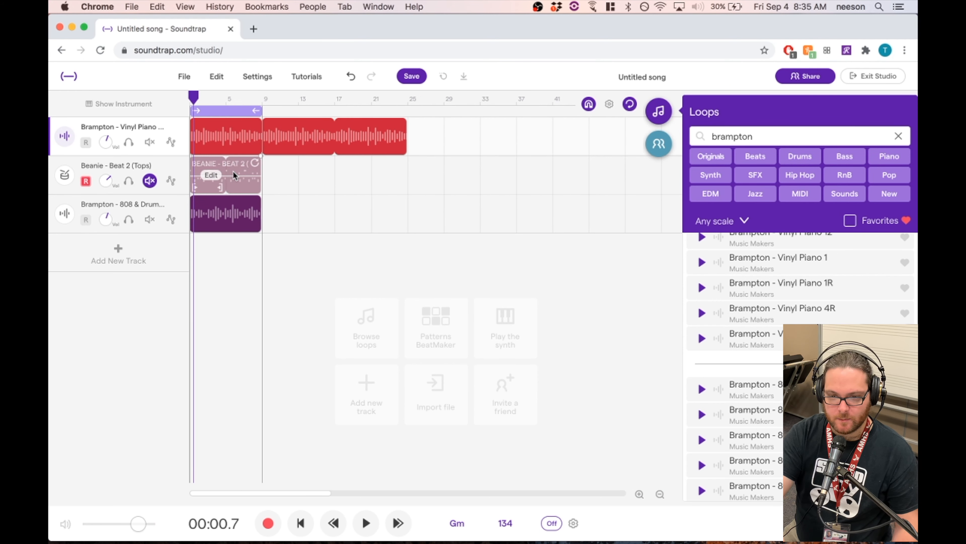
left_click_drag(233, 172, 300, 172)
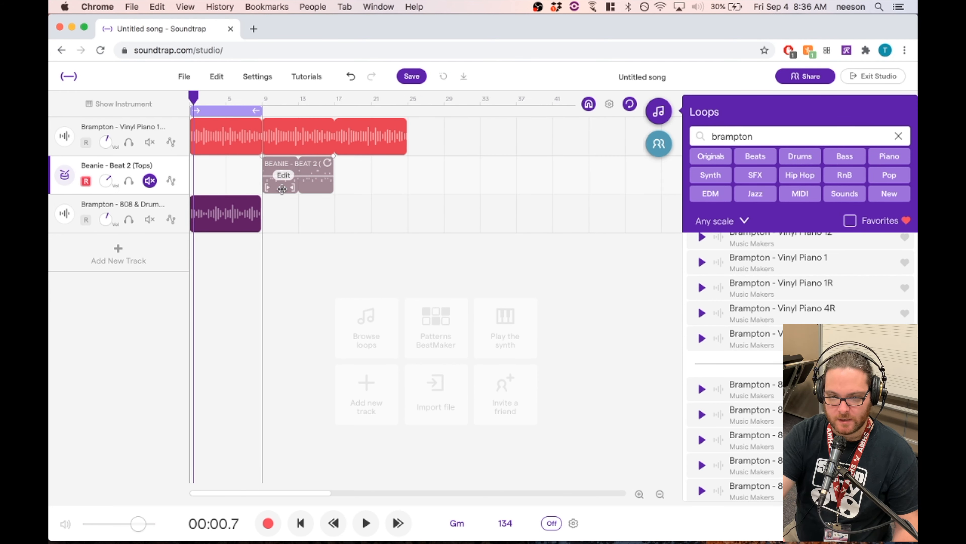
left_click(237, 220)
left_click_drag(240, 219, 369, 213)
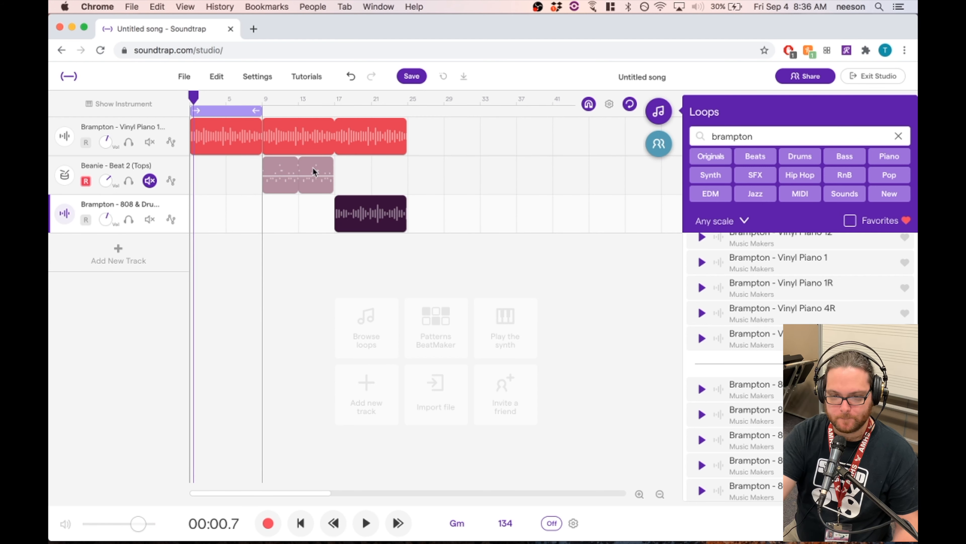
left_click(150, 181)
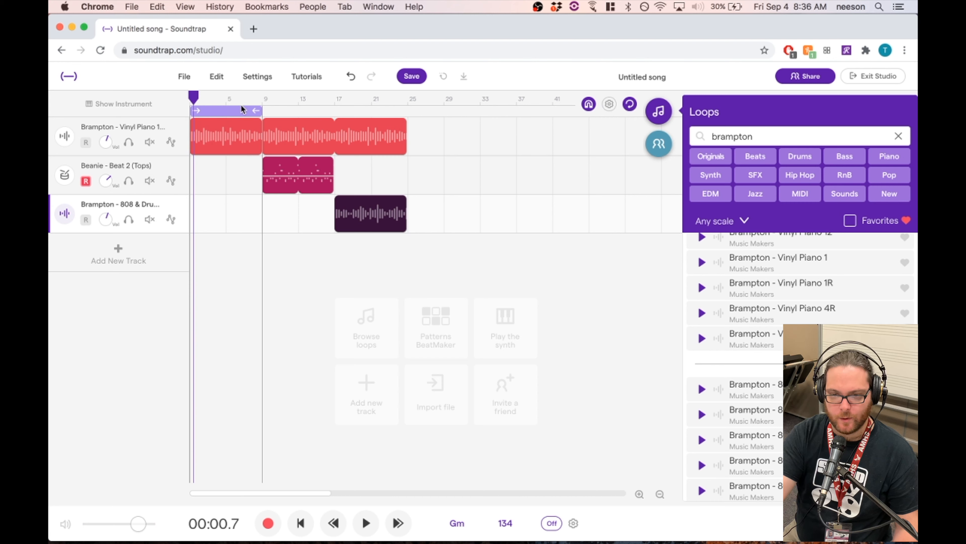
Step: Turn off cycle playback and play the whole arrangement from the start, stopping at the end of the last regions
left_click(630, 106)
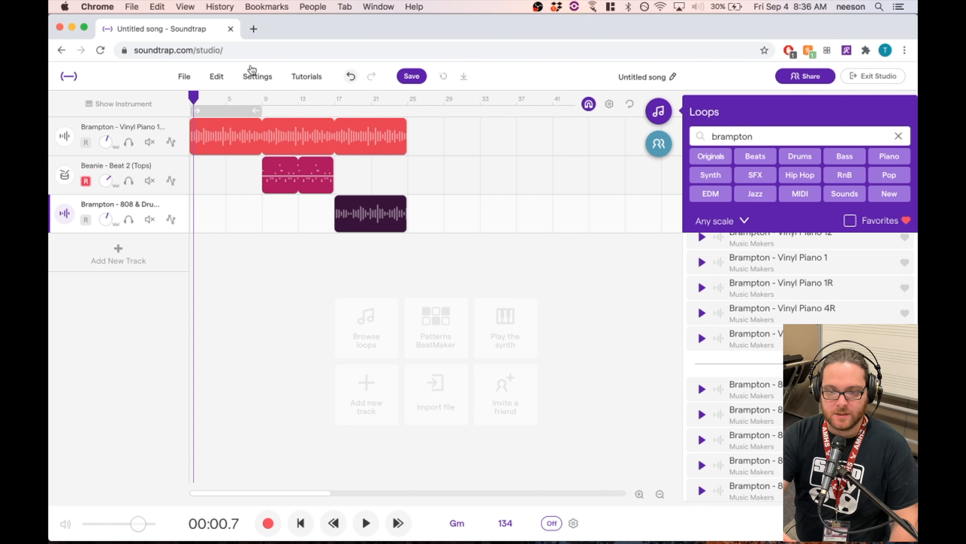
key("Return")
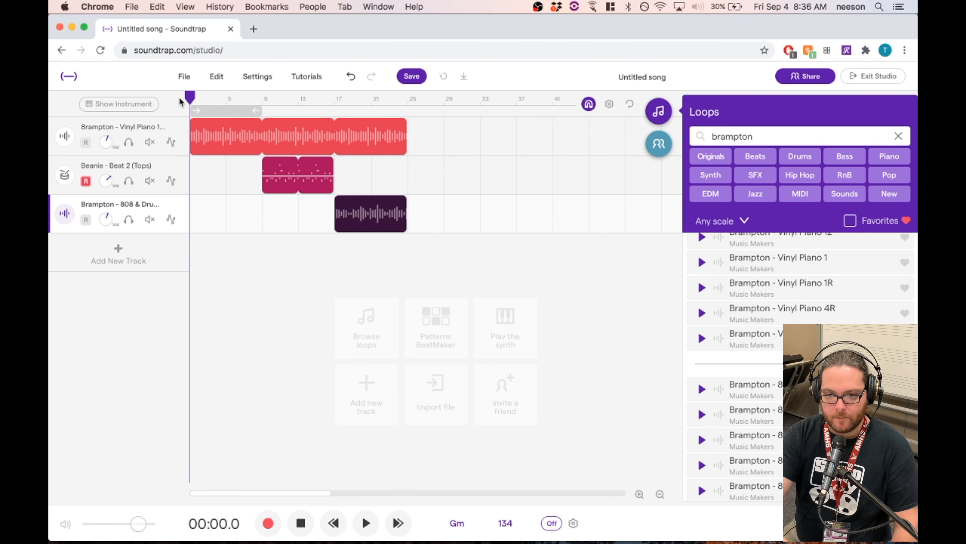
key("space")
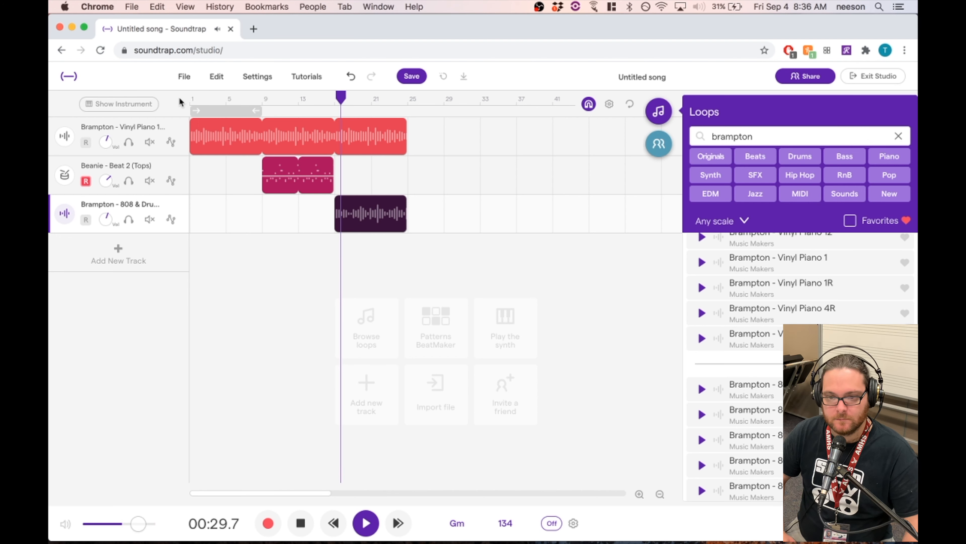
mouse_move(333, 156)
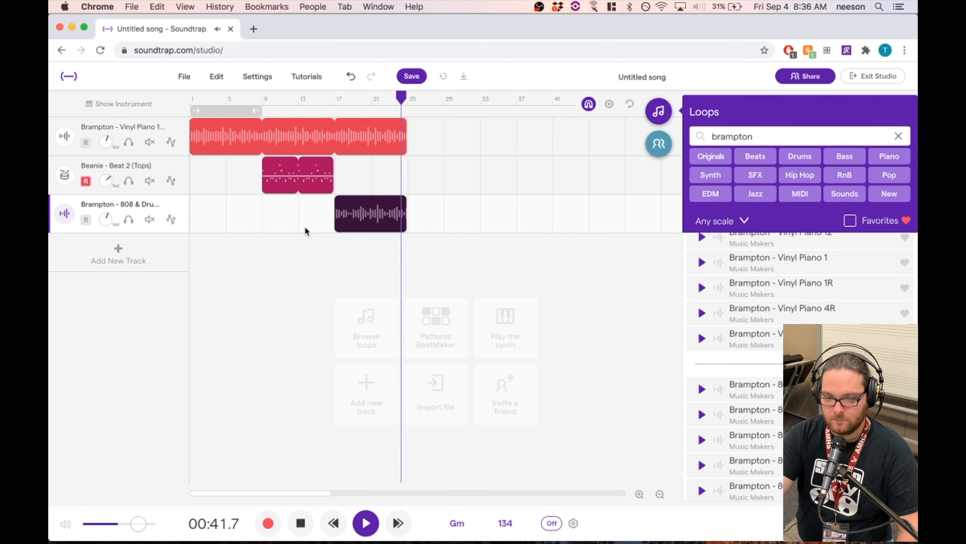
key("space")
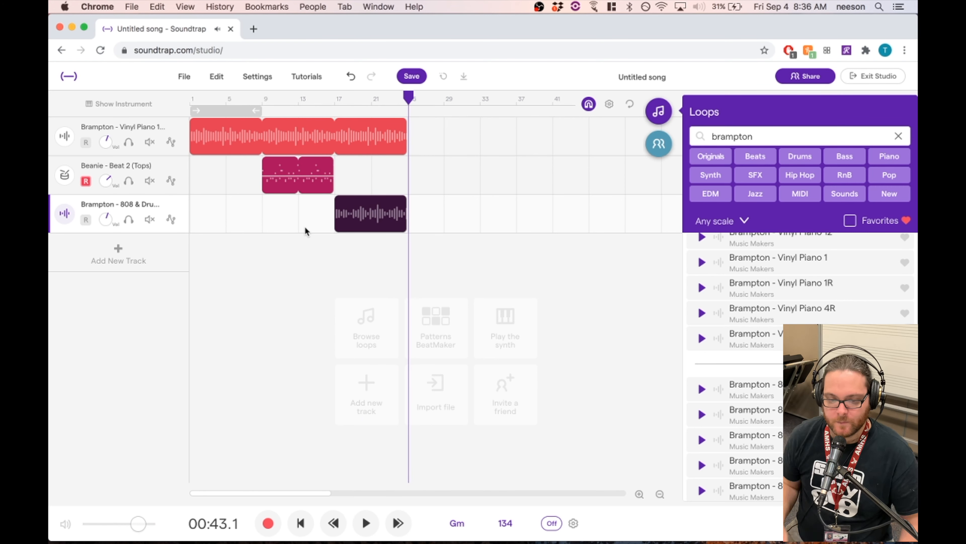